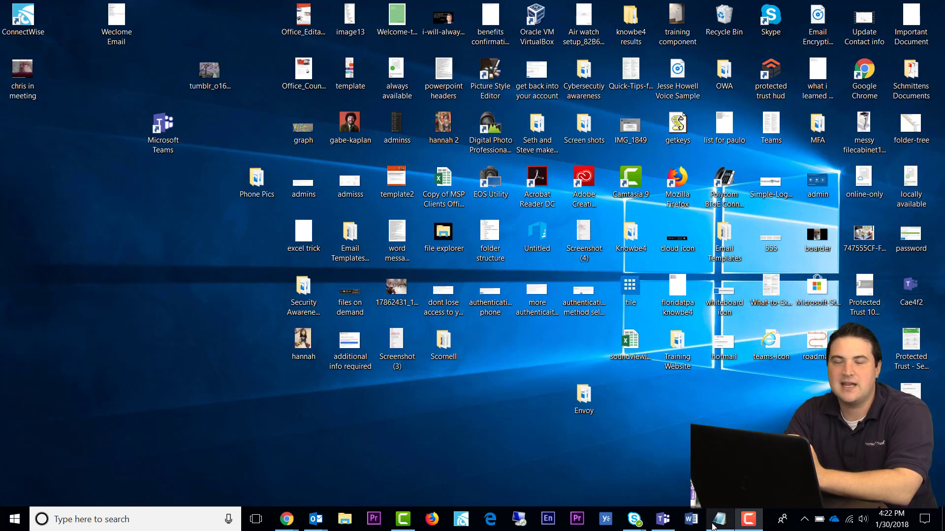
# Step: Bring Teams forward and open the General channel of the 'This is a test' team
pyautogui.click(663, 519)
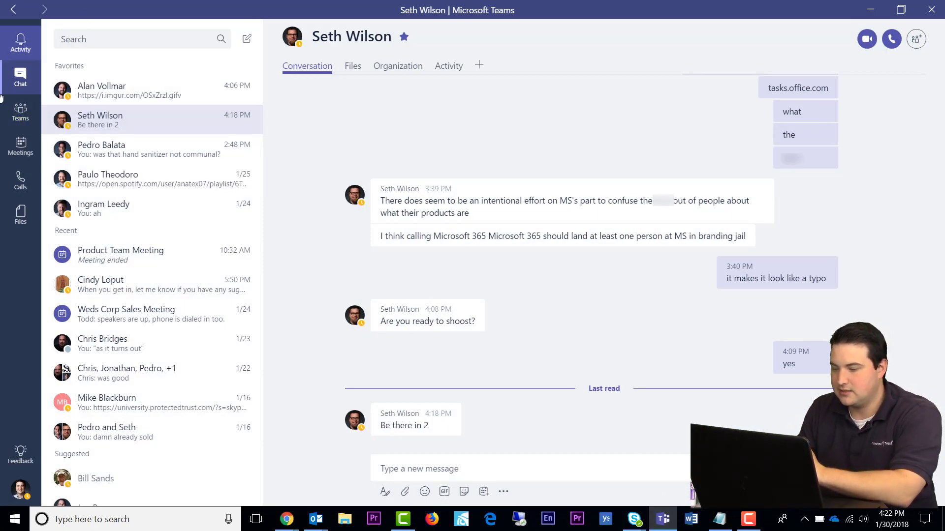
pyautogui.click(25, 116)
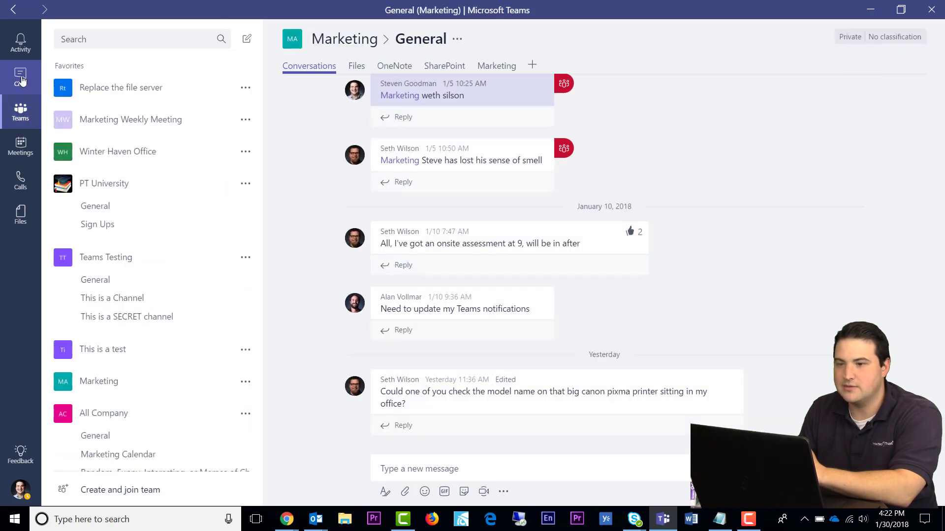
pyautogui.scroll(-3, 133, 247)
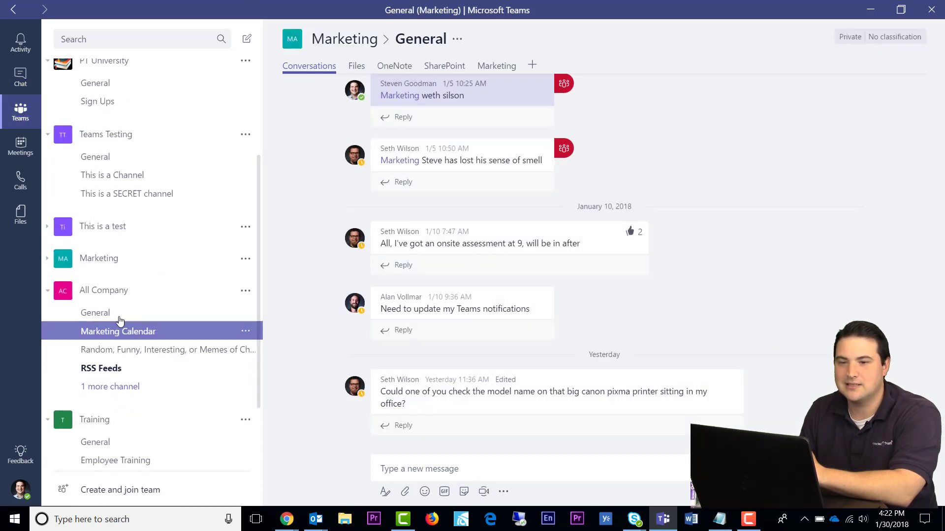
pyautogui.click(110, 260)
pyautogui.click(93, 83)
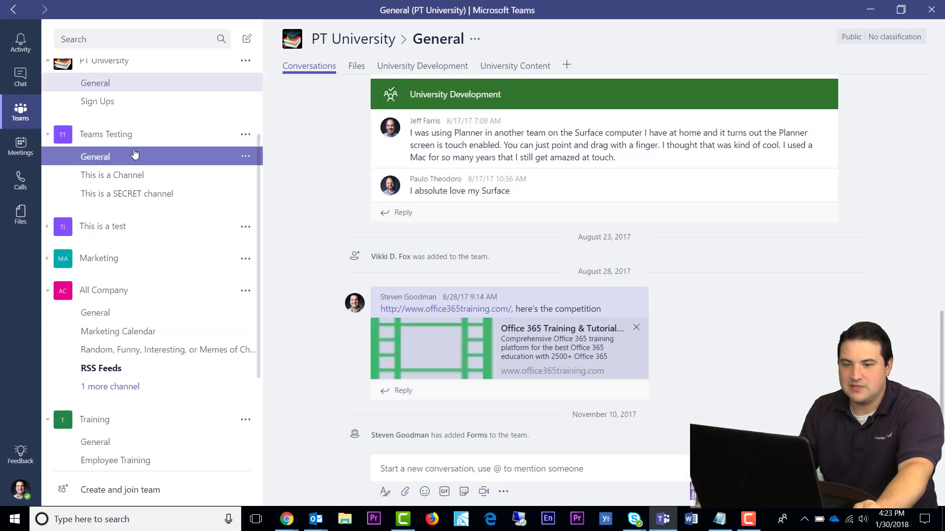
pyautogui.scroll(3, 94, 151)
pyautogui.scroll(-4, 93, 400)
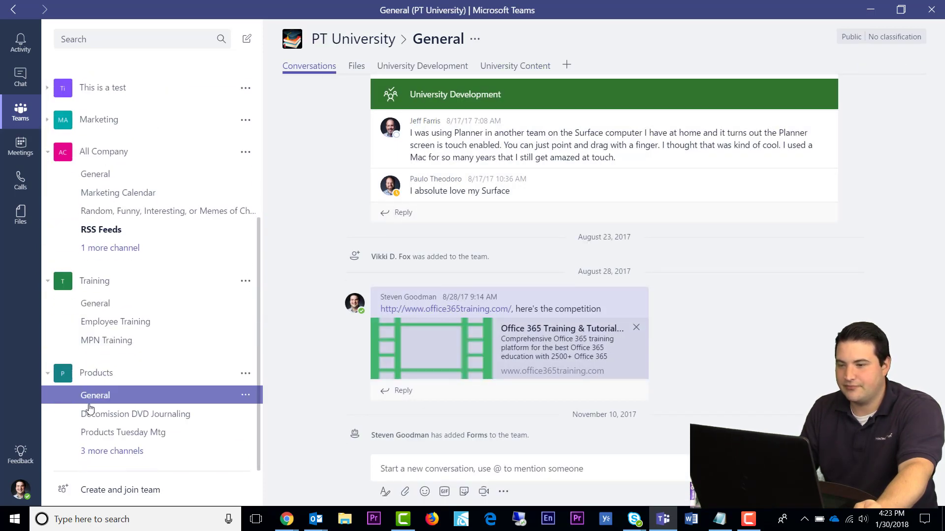
pyautogui.scroll(1, 96, 206)
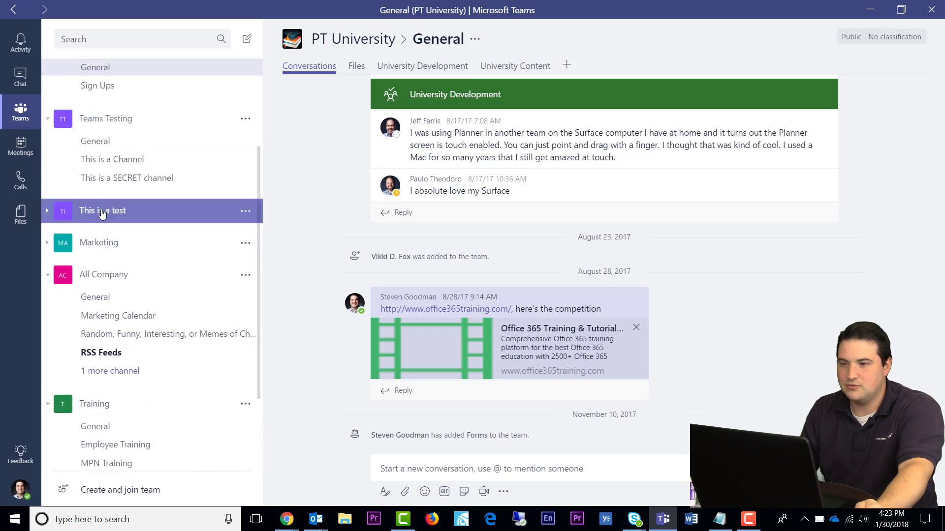
pyautogui.click(96, 211)
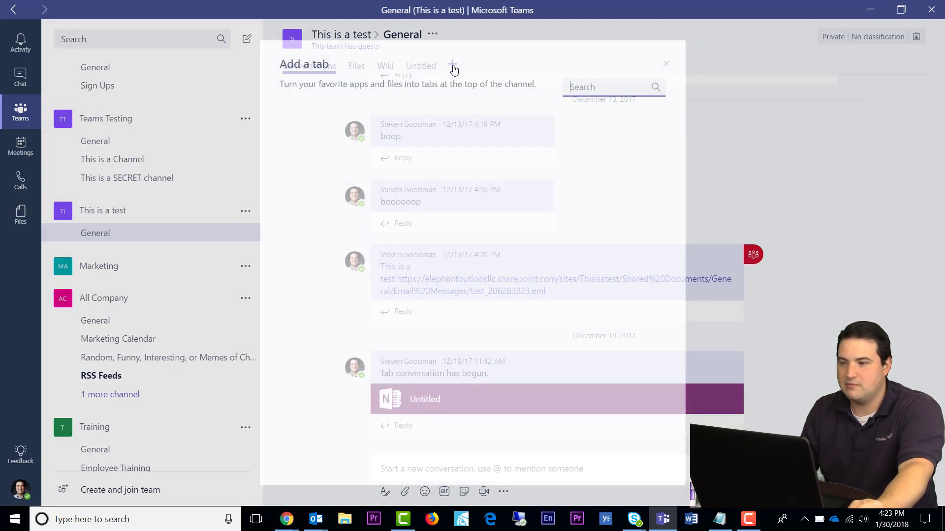
# Step: Add a Planner tab to General that uses the existing 'This is a test' plan
pyautogui.click(452, 65)
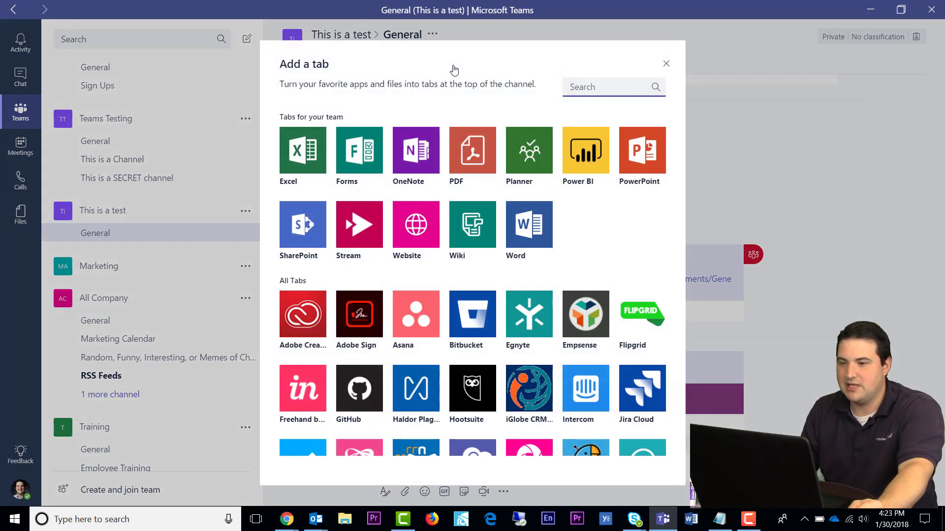
pyautogui.click(531, 158)
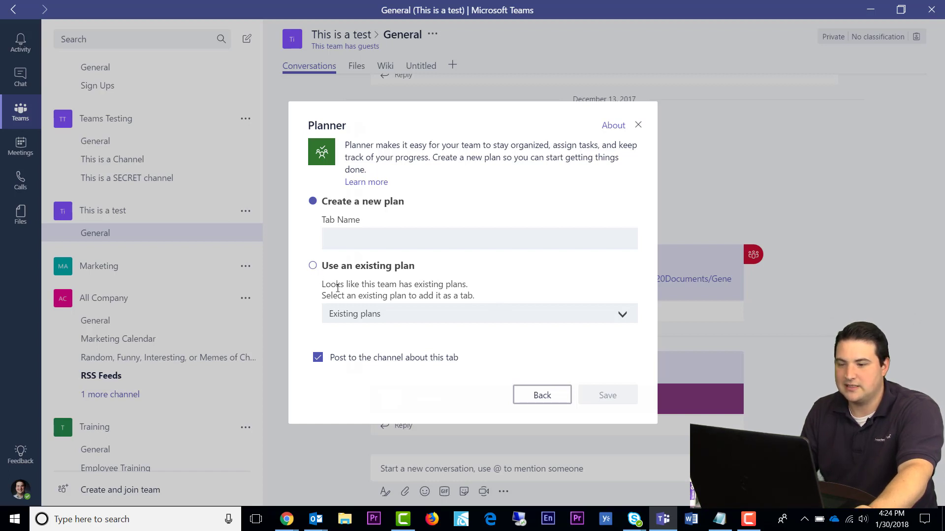
pyautogui.click(378, 318)
pyautogui.click(356, 288)
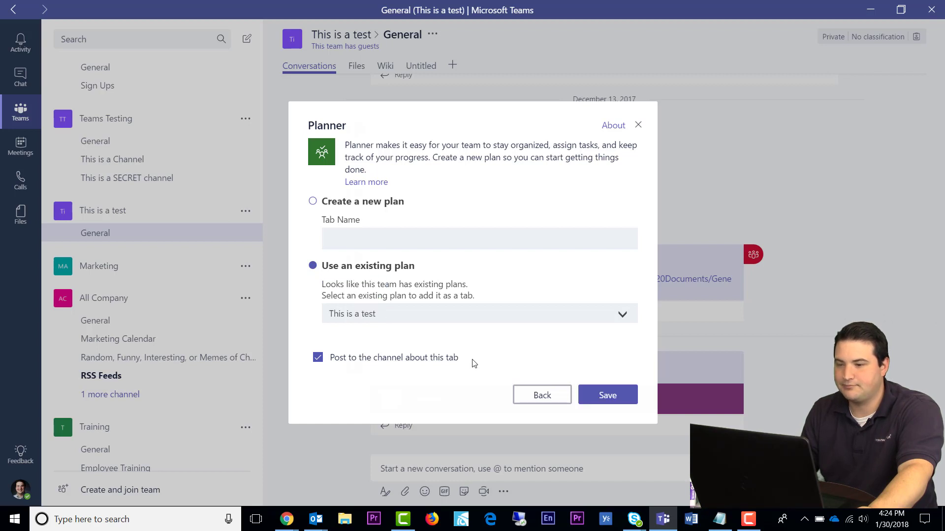
pyautogui.click(607, 395)
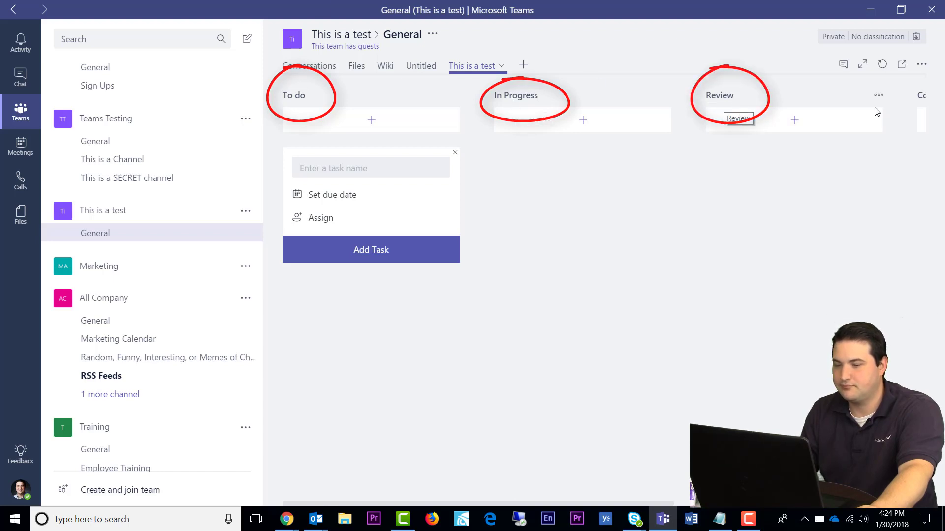
# Step: Delete the Complete bucket from the plan's board
pyautogui.hscroll(10, 508, 494)
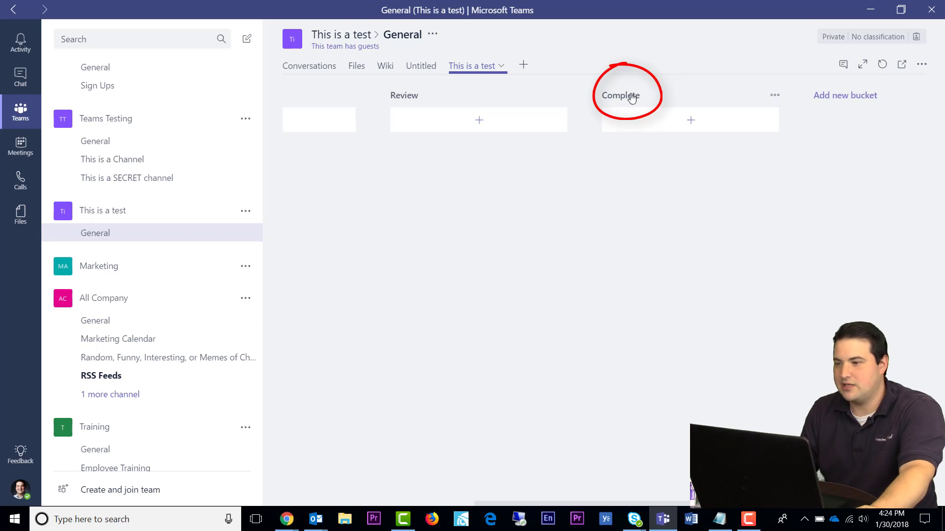
pyautogui.click(775, 96)
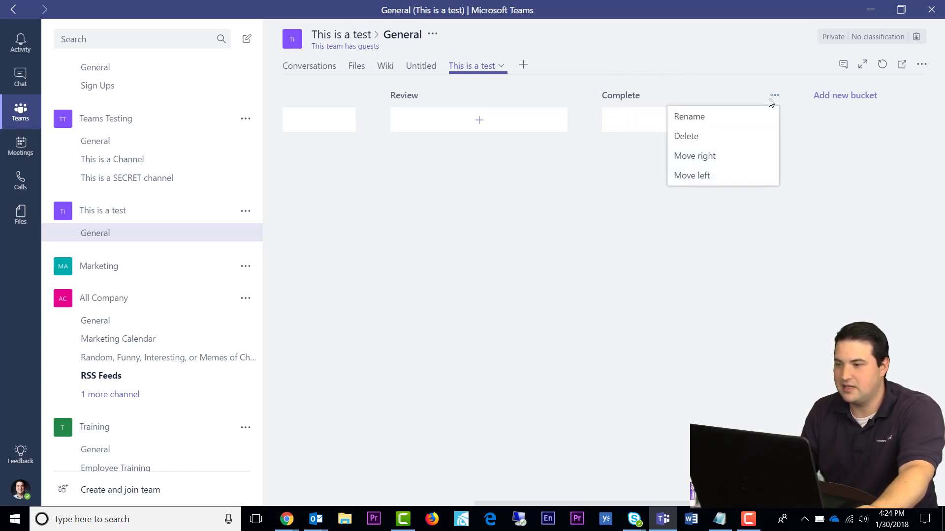
pyautogui.click(709, 146)
pyautogui.click(604, 328)
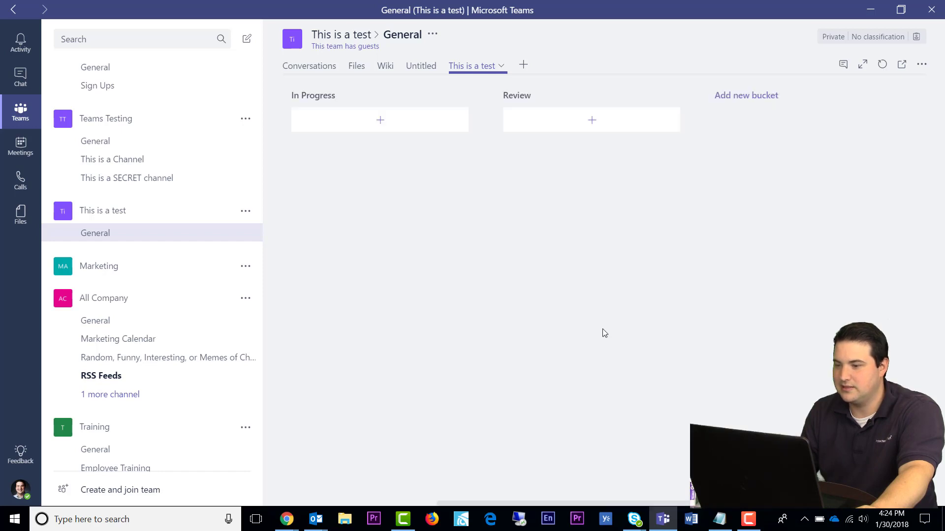
# Step: Add a new bucket named 'Done' after Review
pyautogui.click(755, 99)
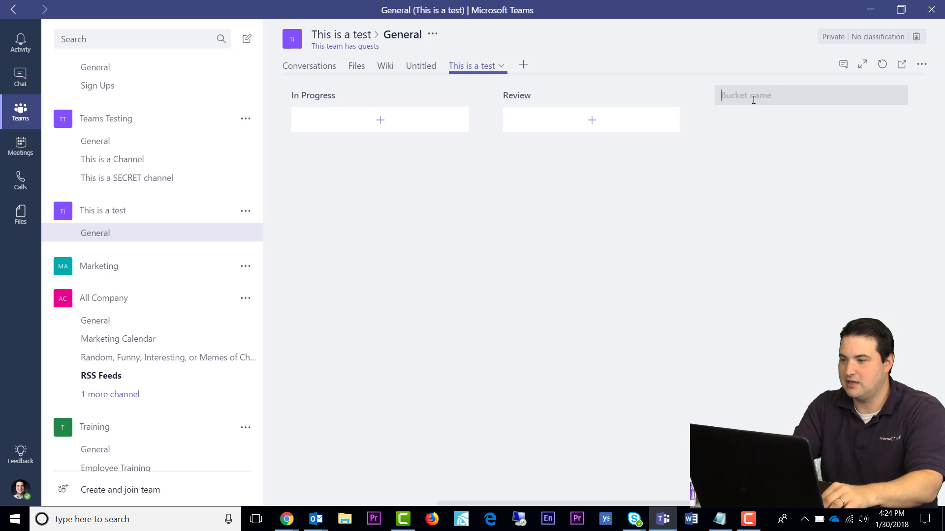
pyautogui.write('Done')
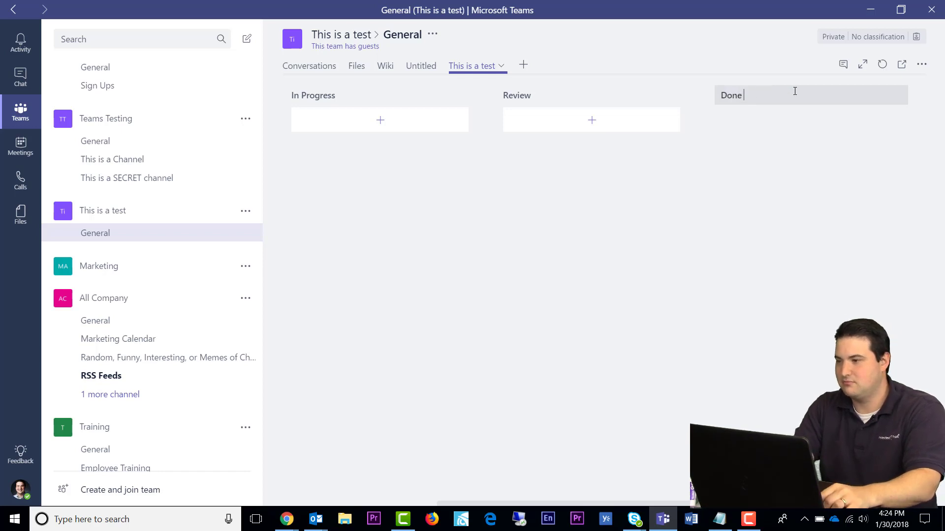
pyautogui.press('Return')
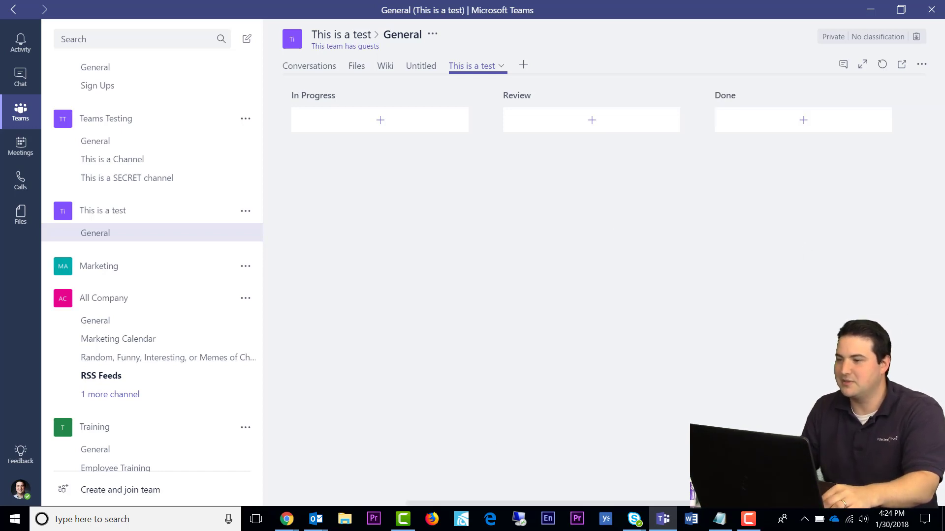
pyautogui.hscroll(-4, 352, 130)
# Step: Draft a To do task 'Finish Planner Video' due January 30, assigned to a team member
pyautogui.click(371, 123)
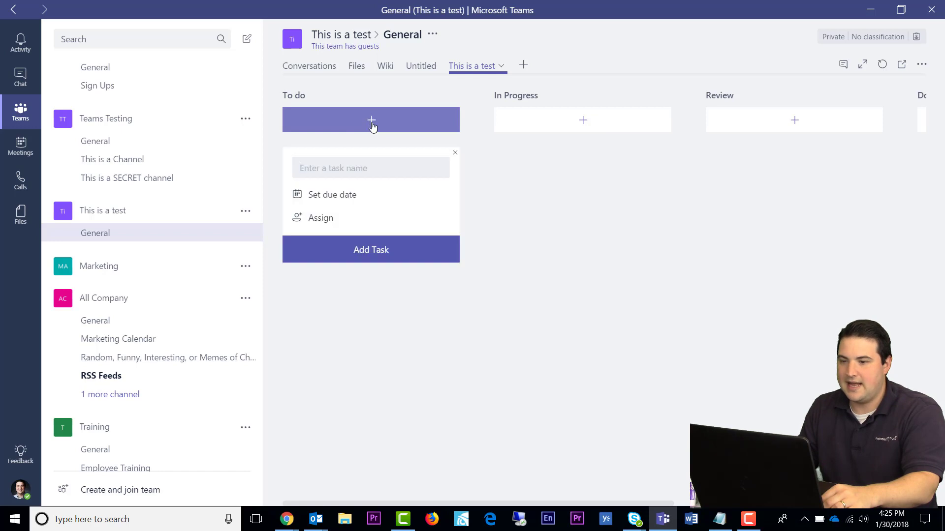
pyautogui.click(346, 169)
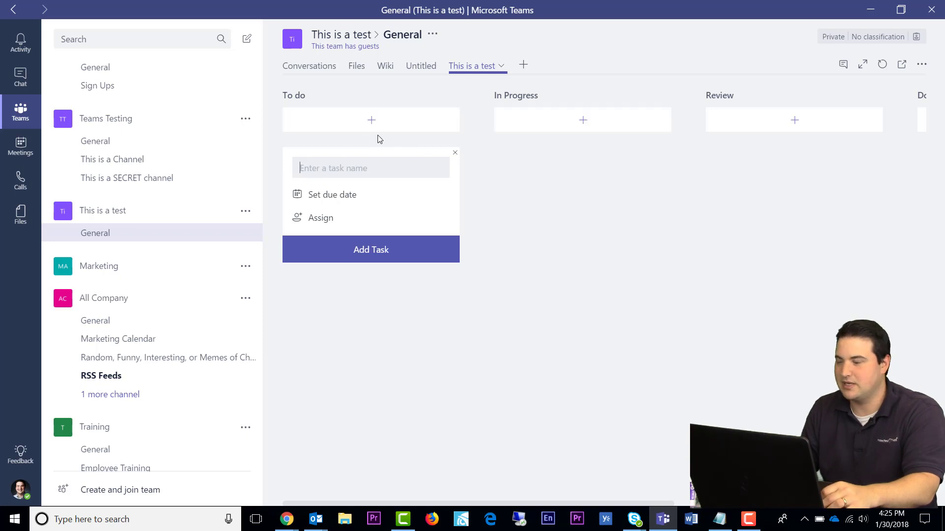
pyautogui.click(334, 165)
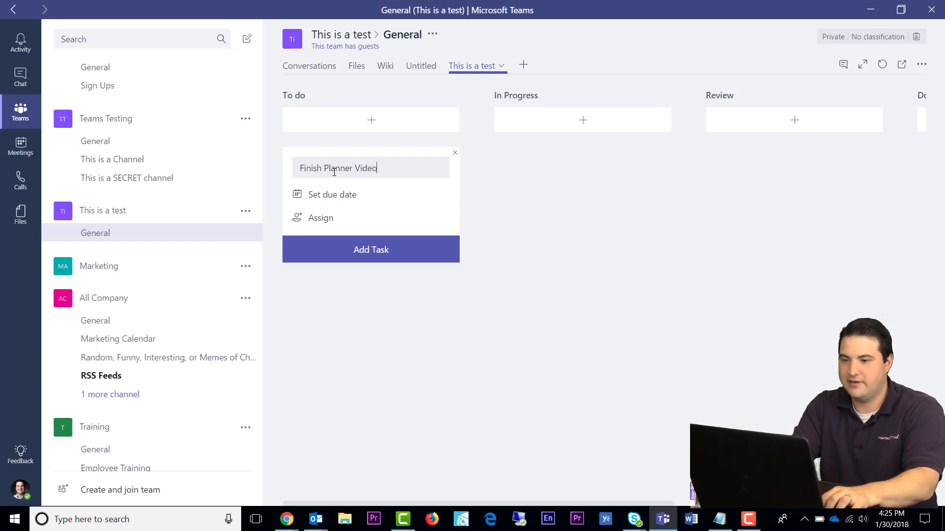
pyautogui.click(348, 206)
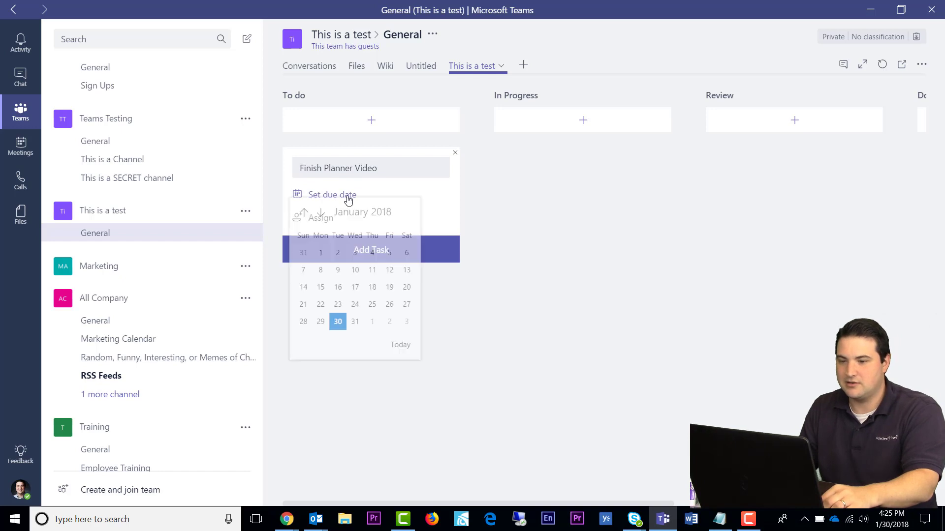
pyautogui.click(338, 323)
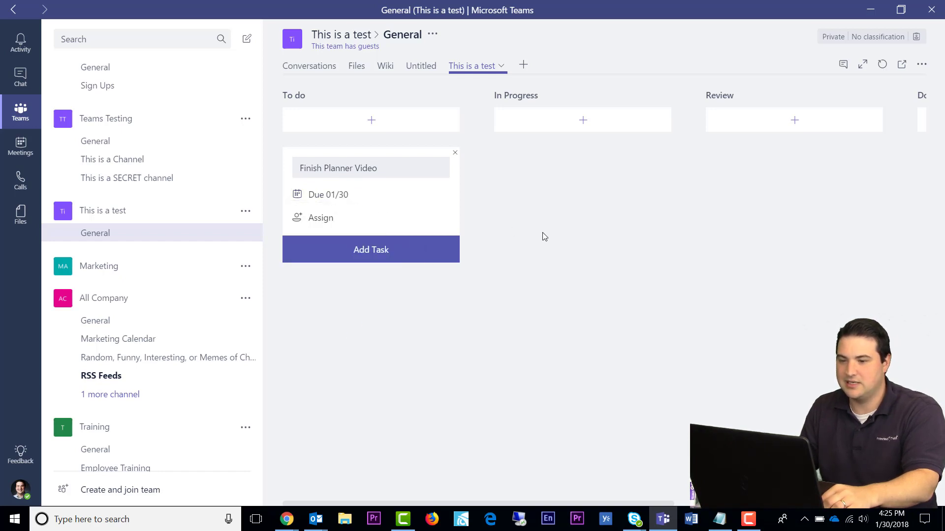
pyautogui.click(312, 223)
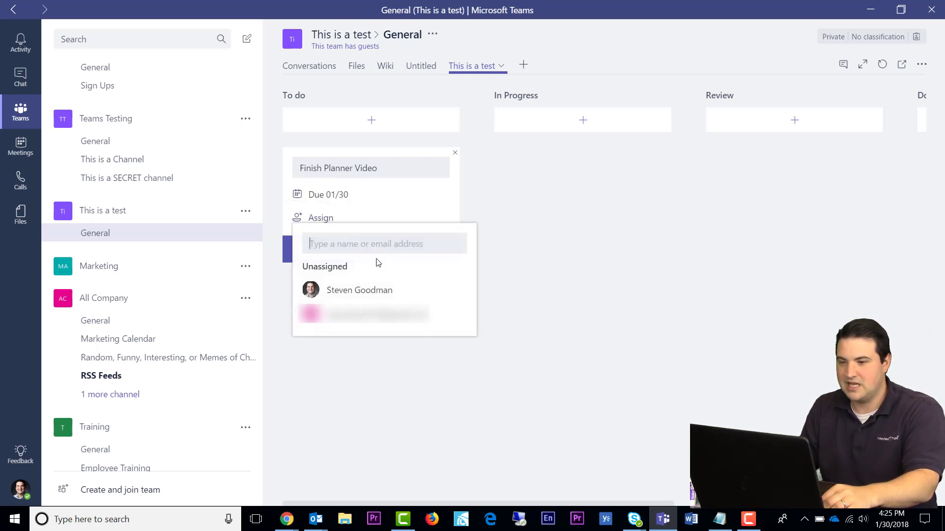
pyautogui.click(355, 294)
pyautogui.click(557, 219)
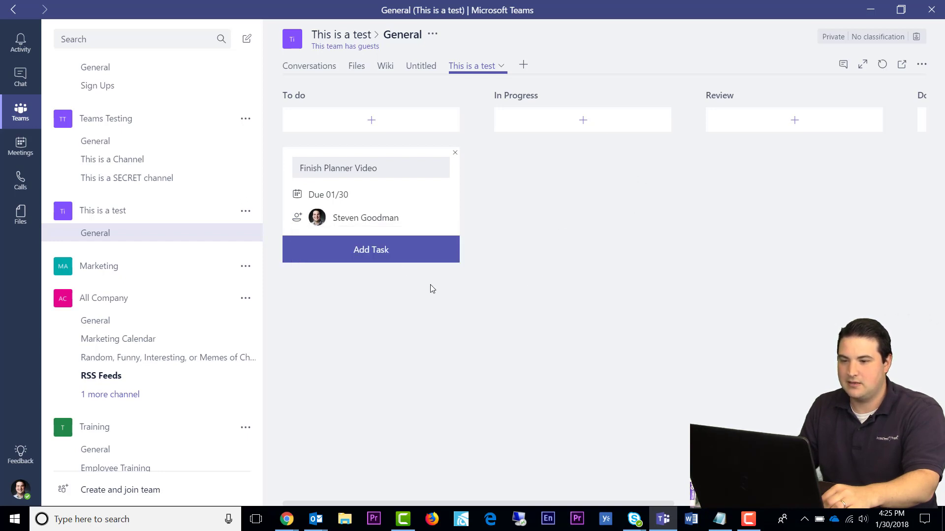
# Step: Save Finish Planner Video, then draft 'Edit Planner Video' due January 31 with a team member assigned
pyautogui.click(405, 255)
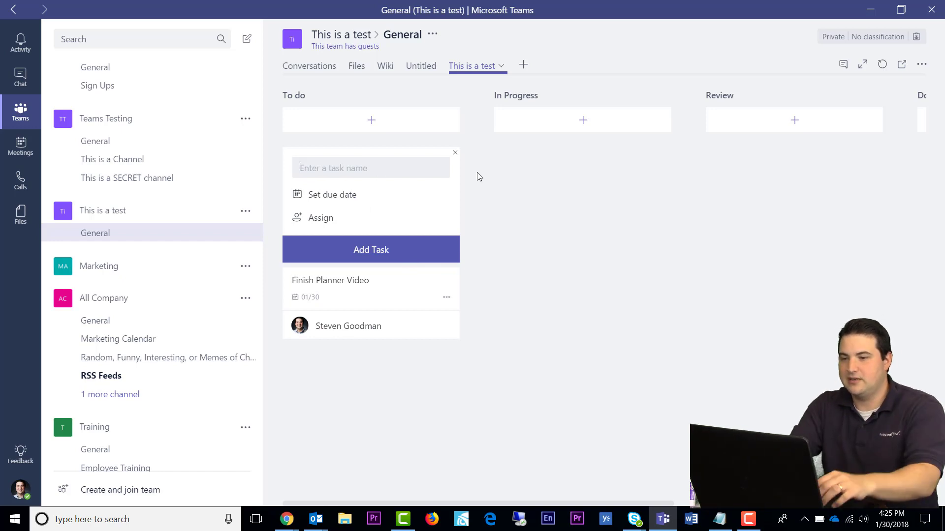
pyautogui.write('Edit Planner Video')
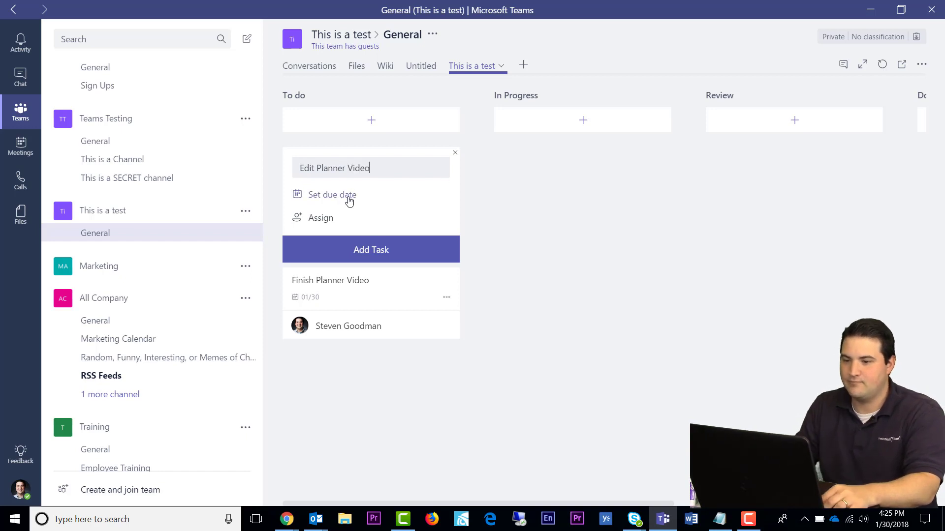
pyautogui.click(322, 196)
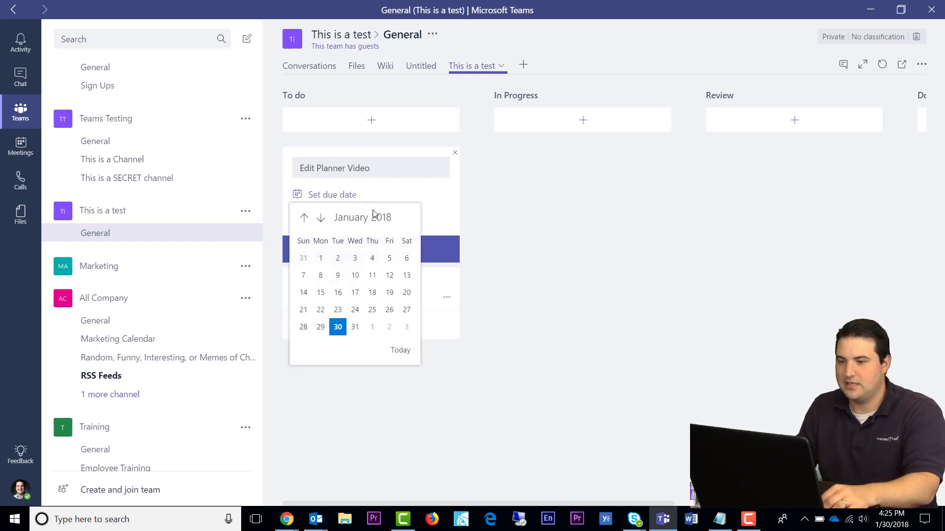
pyautogui.click(354, 329)
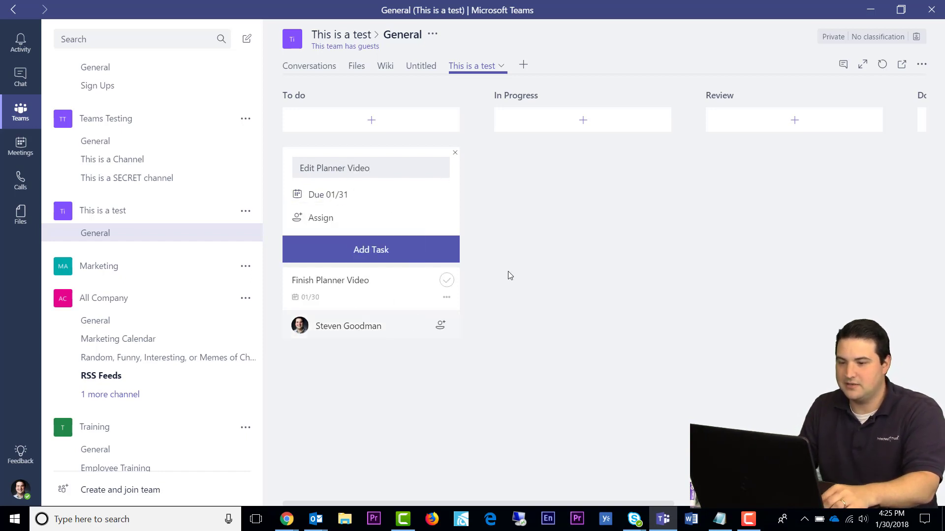
pyautogui.click(326, 219)
pyautogui.click(371, 293)
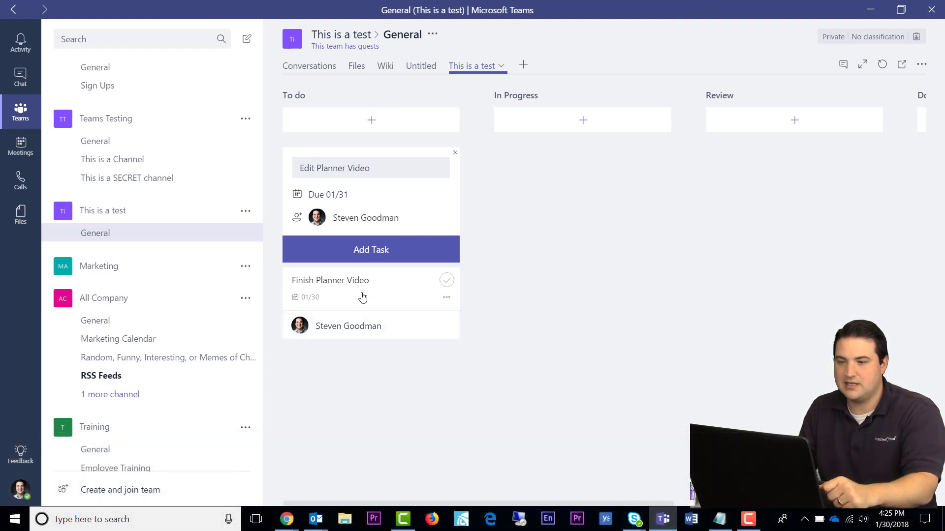
# Step: Move Finish Planner Video into In Progress and mark it complete
pyautogui.moveTo(363, 296); pyautogui.dragTo(561, 230)
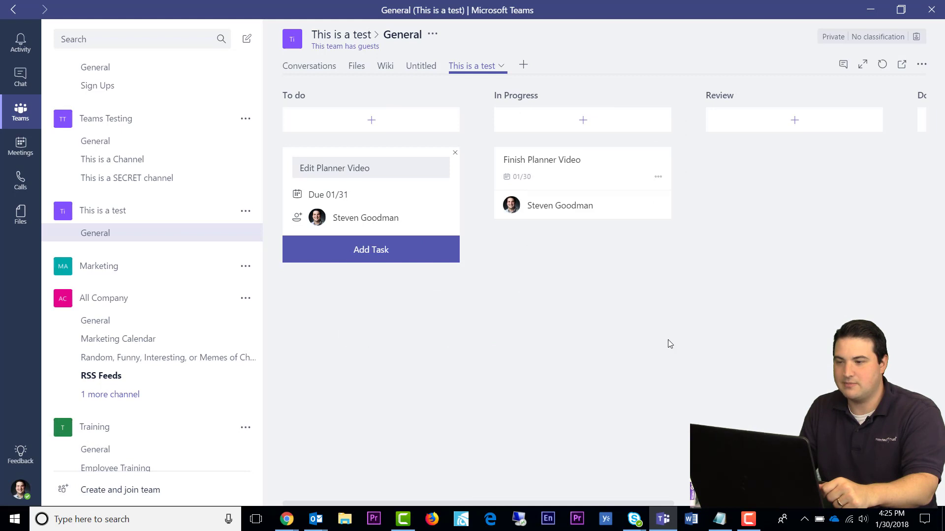
pyautogui.moveTo(555, 165); pyautogui.dragTo(590, 186)
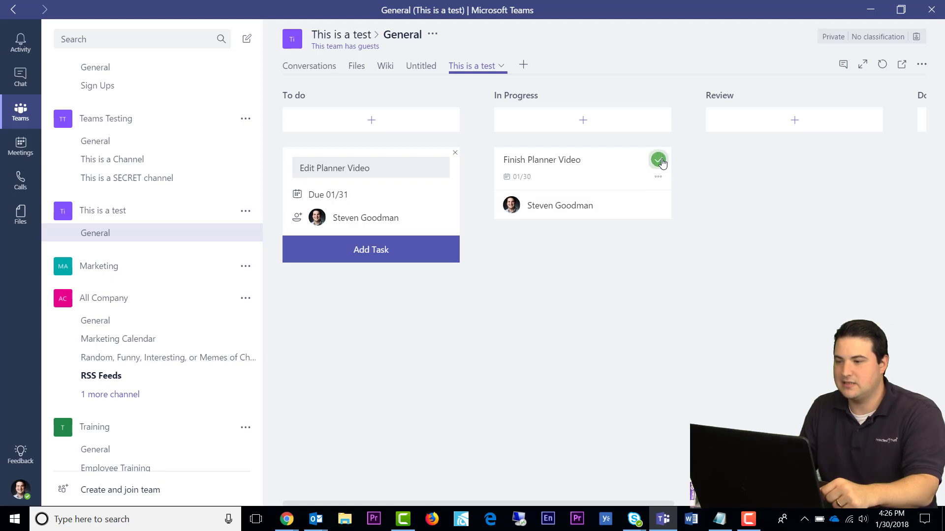
pyautogui.click(659, 160)
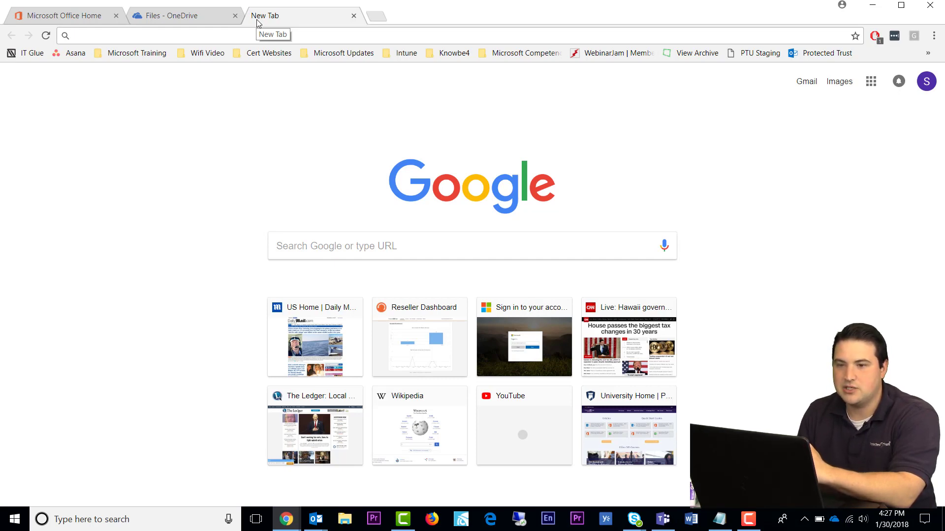
# Step: Load portal.office.com in the new Chrome tab
pyautogui.write('portal.office.com')
pyautogui.press('Return')
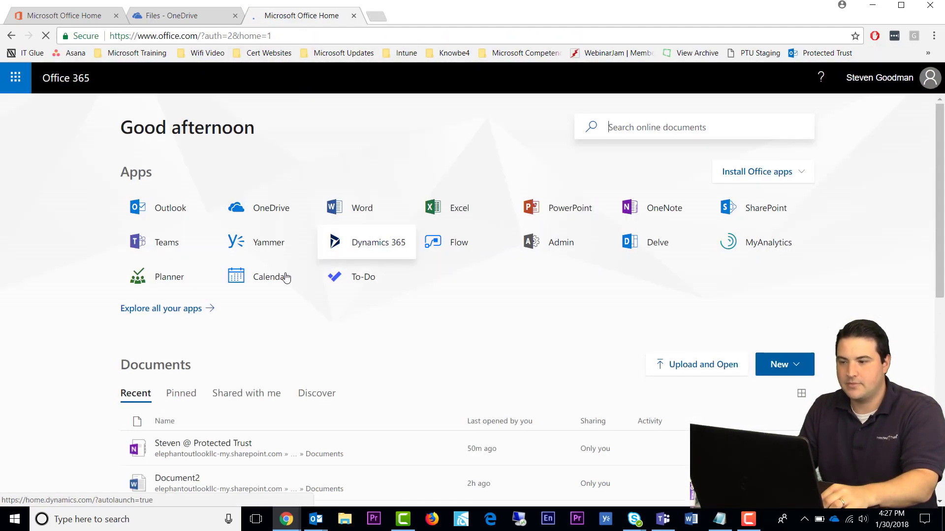
# Step: Launch the Planner app from the Office 365 home page
pyautogui.click(159, 280)
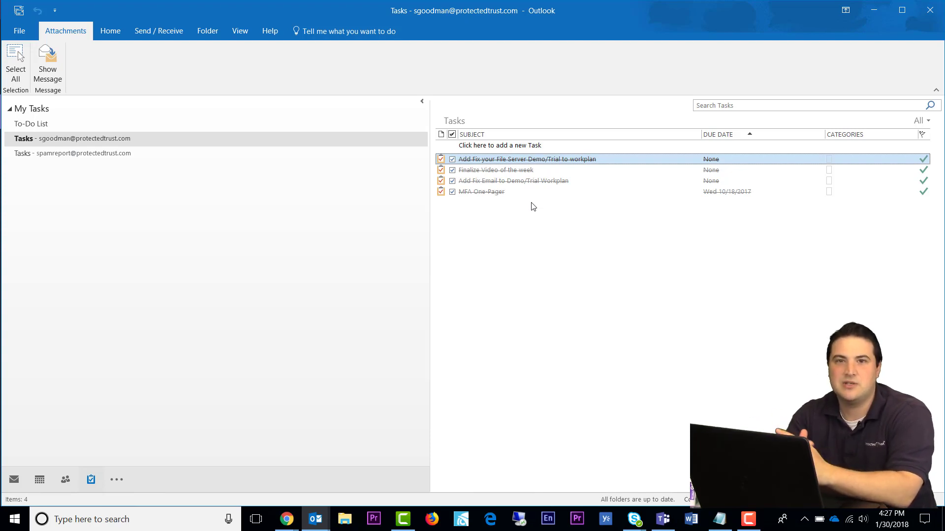
# Step: Minimize Outlook to bring the Teams Planner board back into view
pyautogui.click(873, 11)
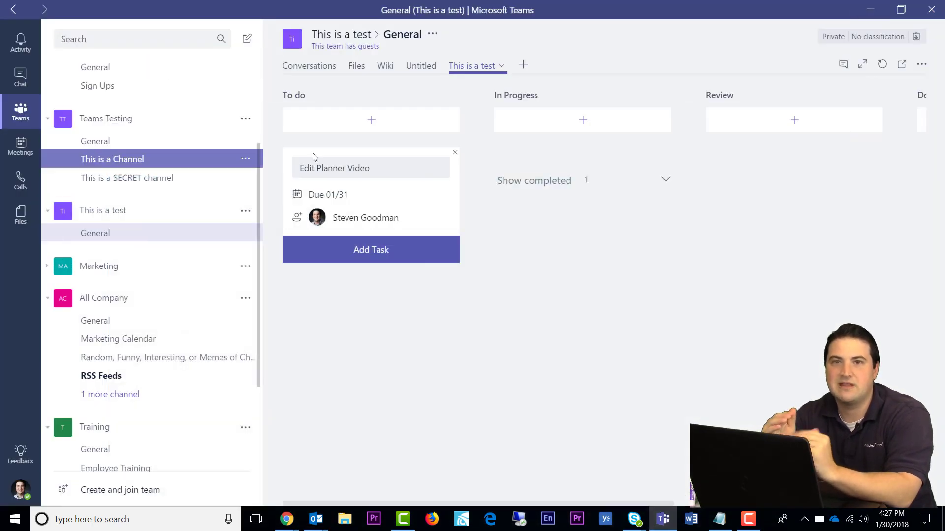